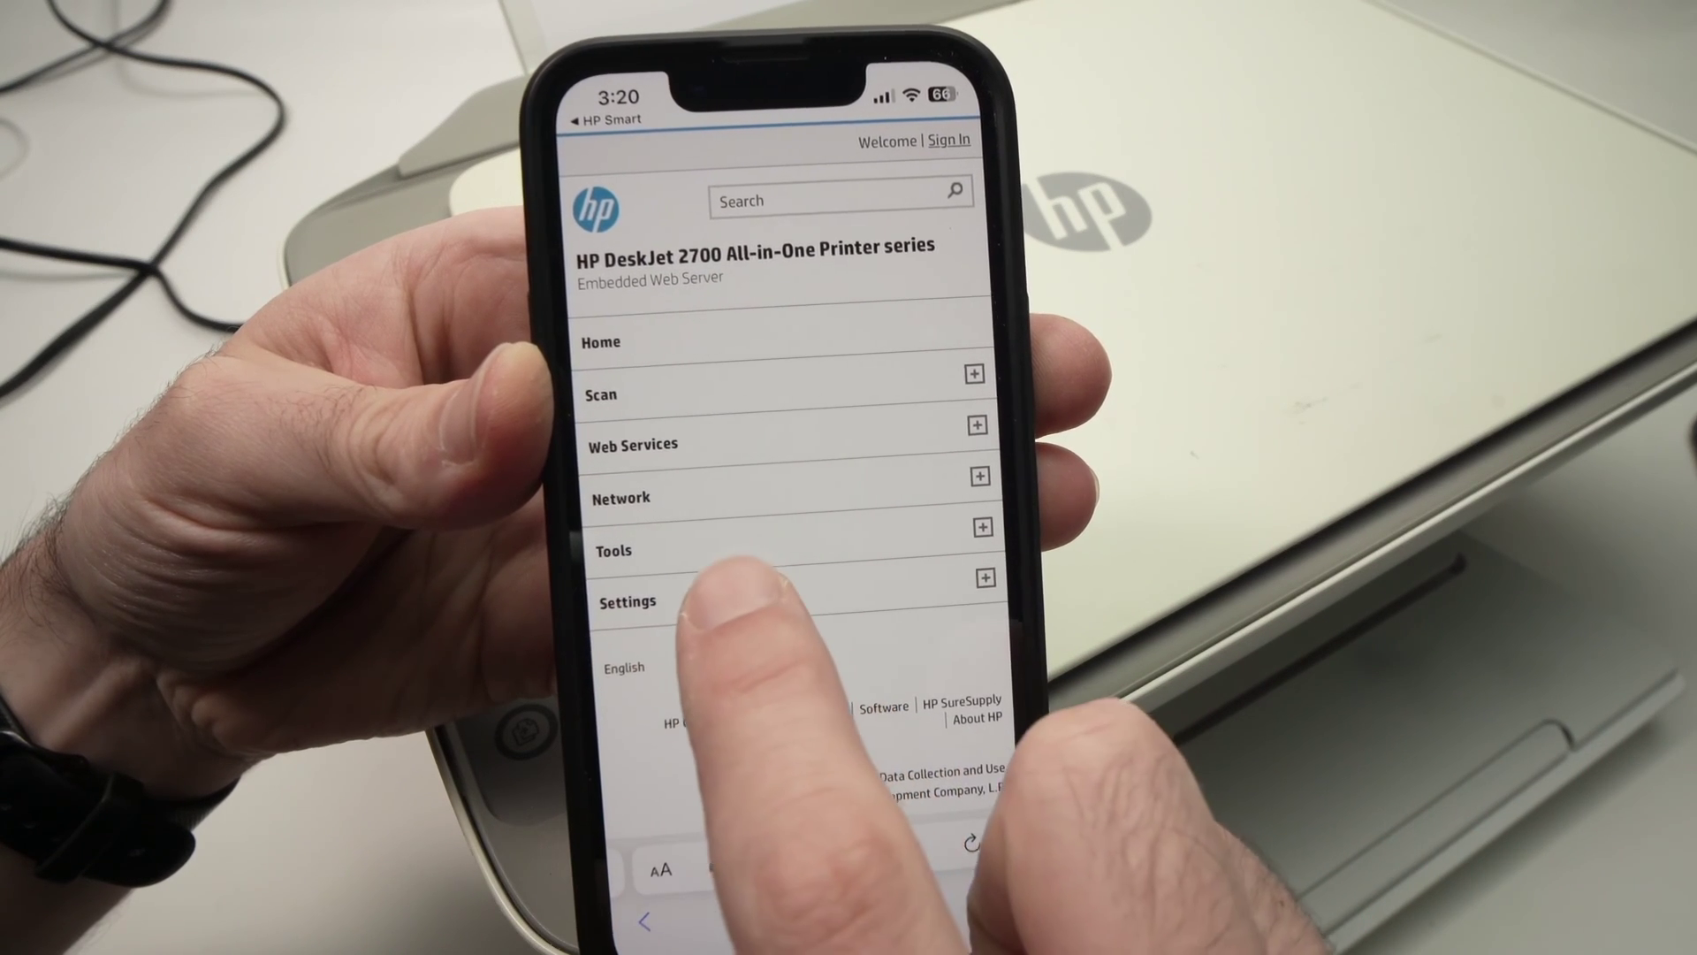
Expand Settings and its Security section to show Password Settings and Administrator Settings.
{"action": "left_click", "coordinate": [768, 610]}
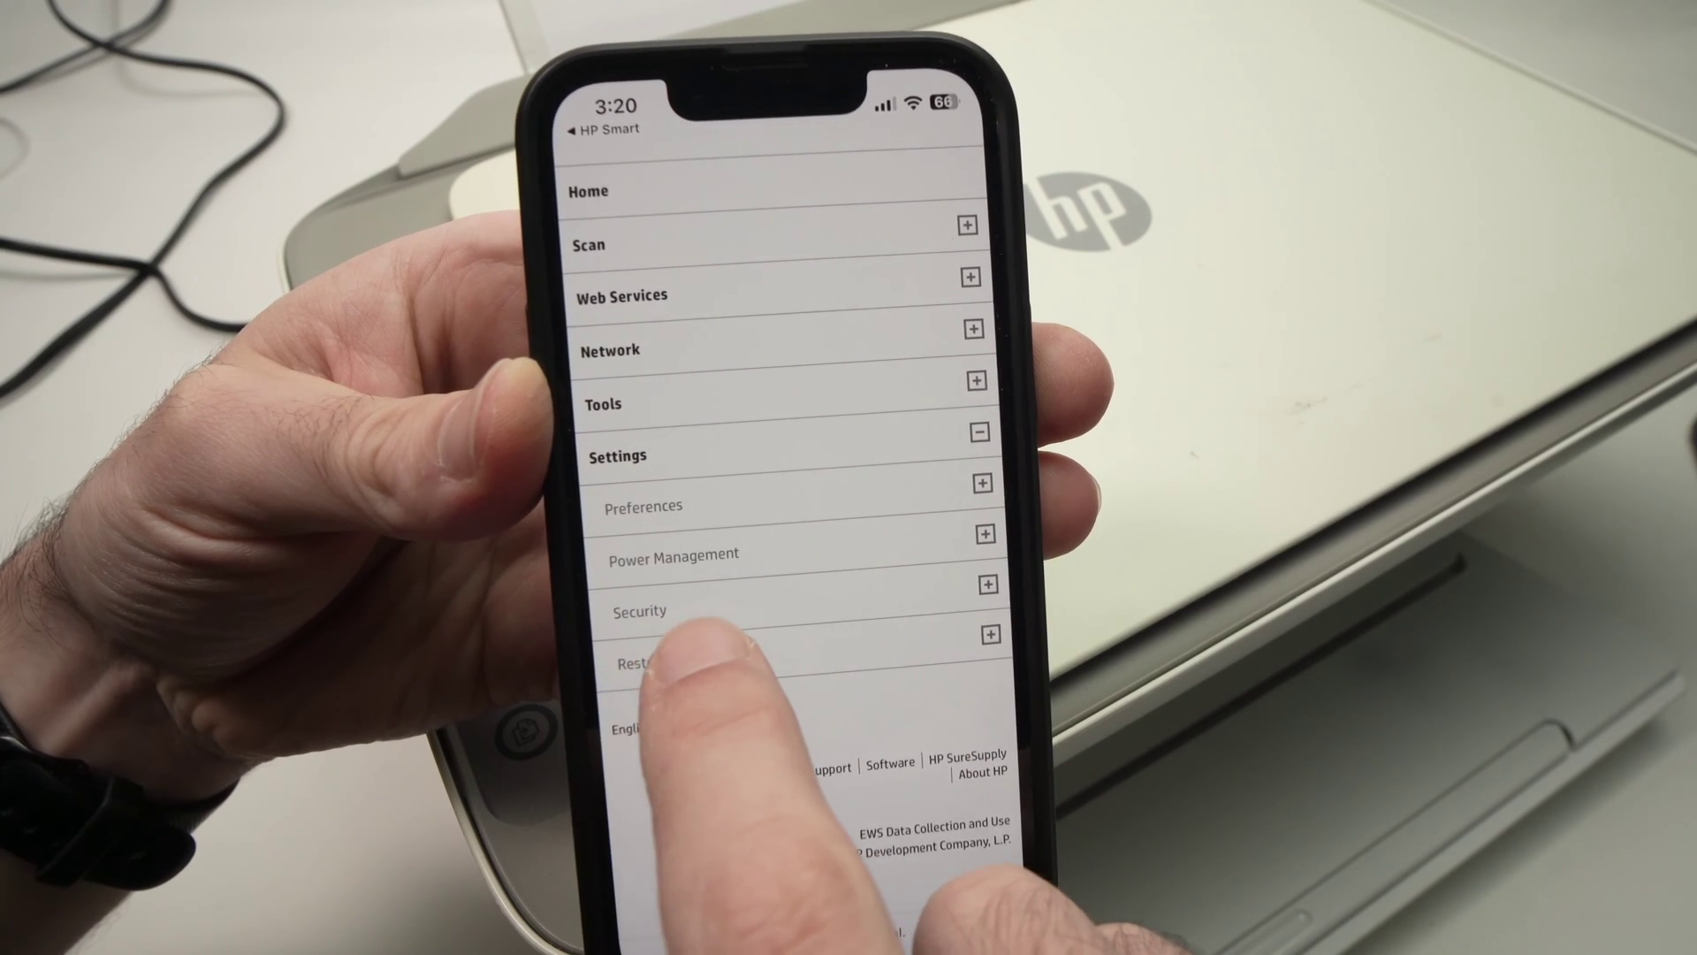
{"action": "left_click", "coordinate": [979, 599]}
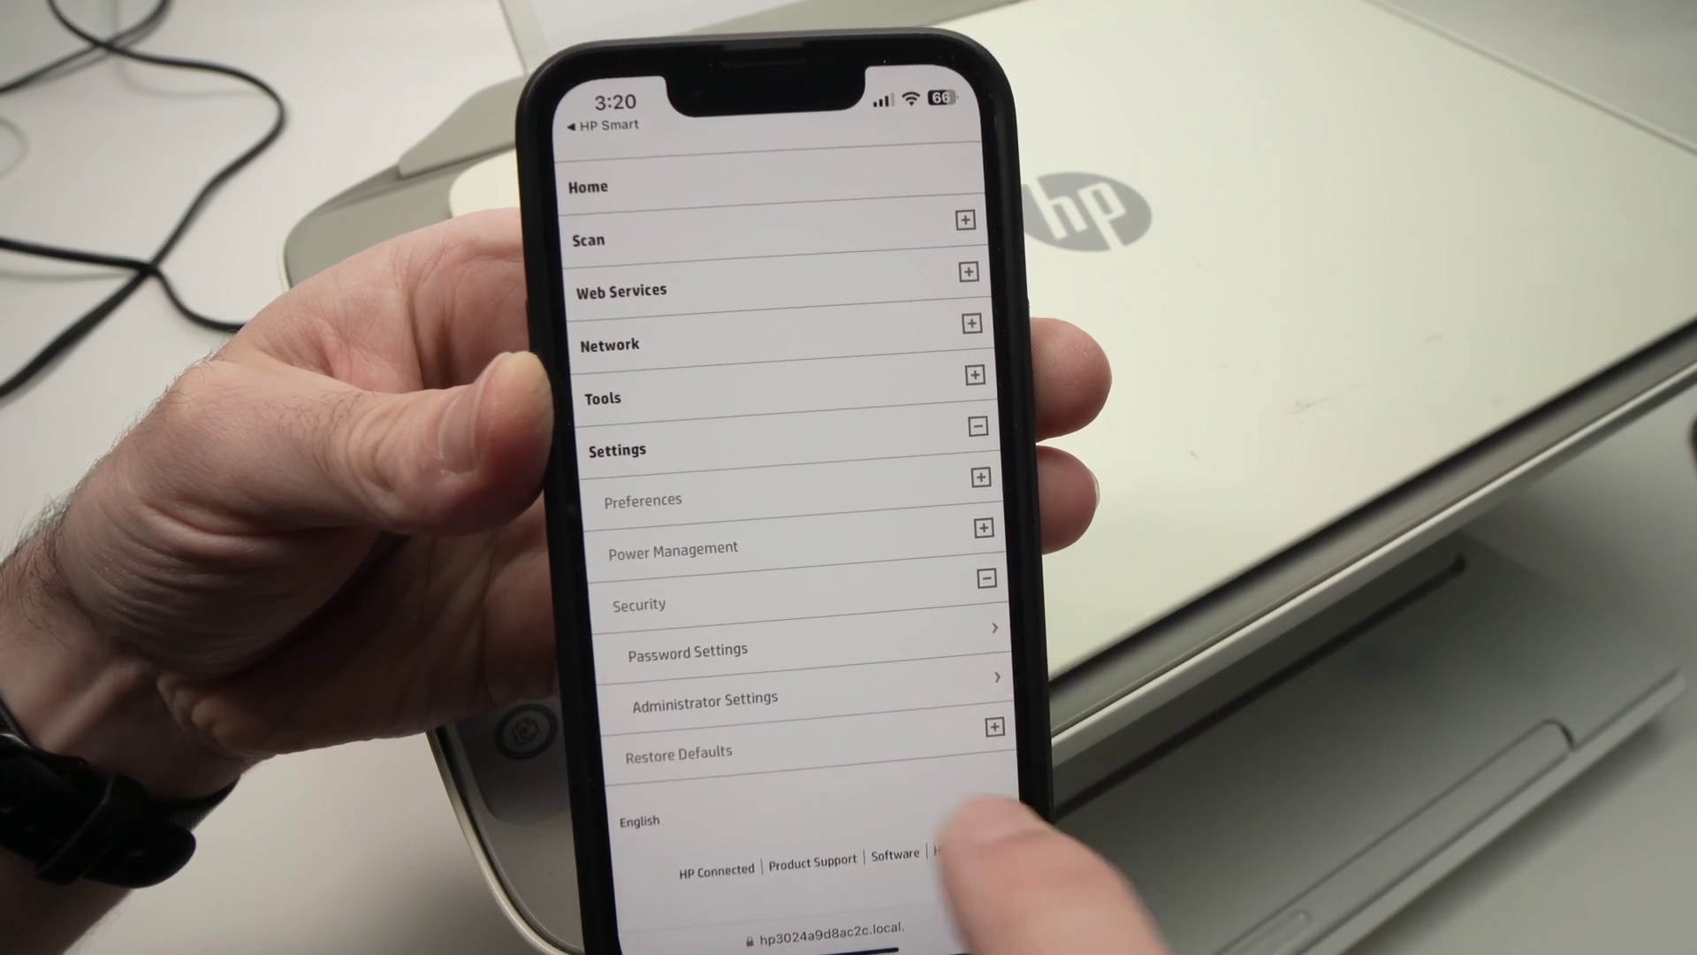